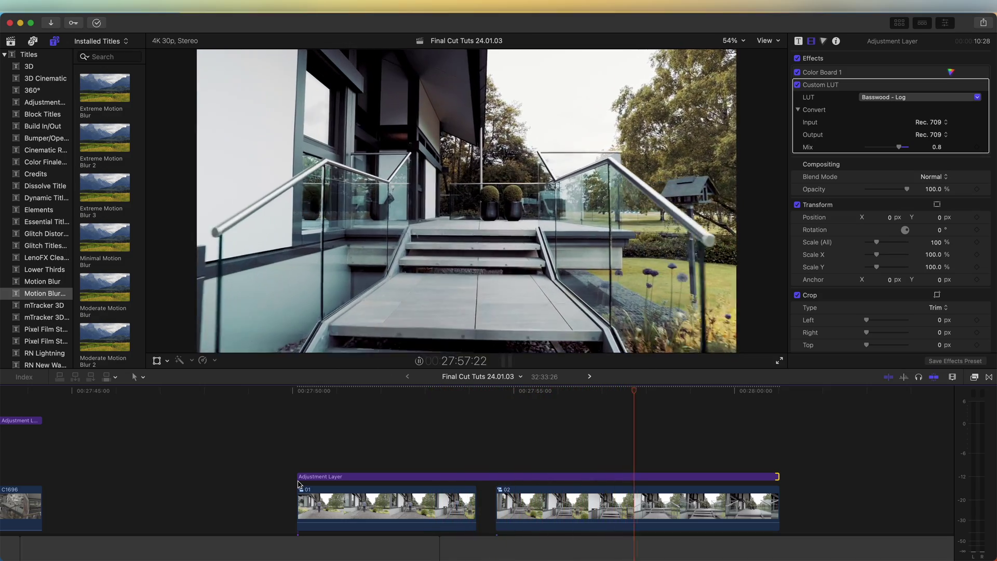
# Add a marker to clip 01 at 27:52:25, where the man is climbing the outdoor steps
pyautogui.click(554, 390)
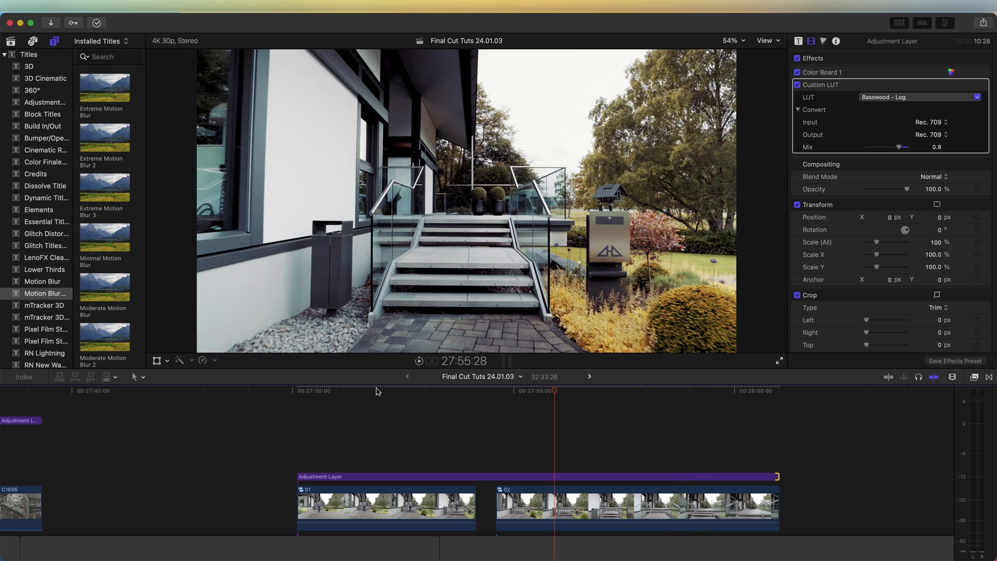
pyautogui.click(378, 391)
pyautogui.moveTo(380, 391); pyautogui.dragTo(443, 393)
pyautogui.scroll(-2, 419, 468)
pyautogui.click(418, 462)
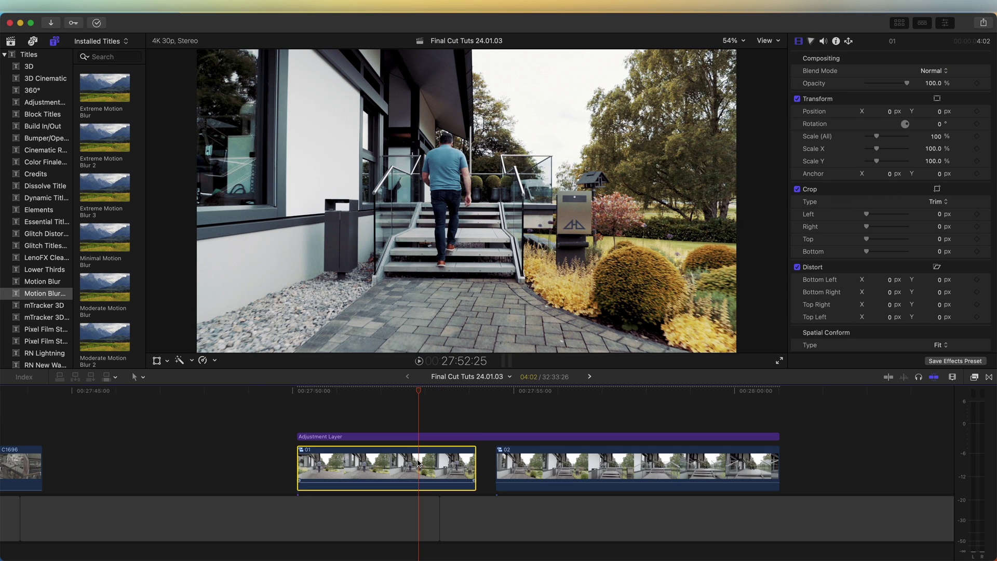
pyautogui.press('m')
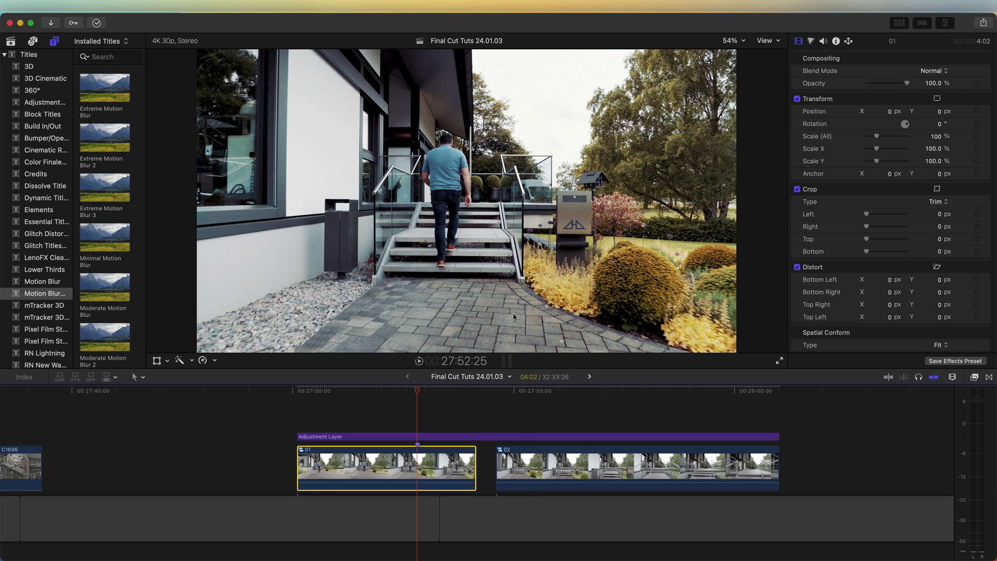
# Move clip 02 above clip 01 so it starts at the marker, and play through the overlap
pyautogui.click(524, 394)
pyautogui.moveTo(497, 467); pyautogui.dragTo(418, 442)
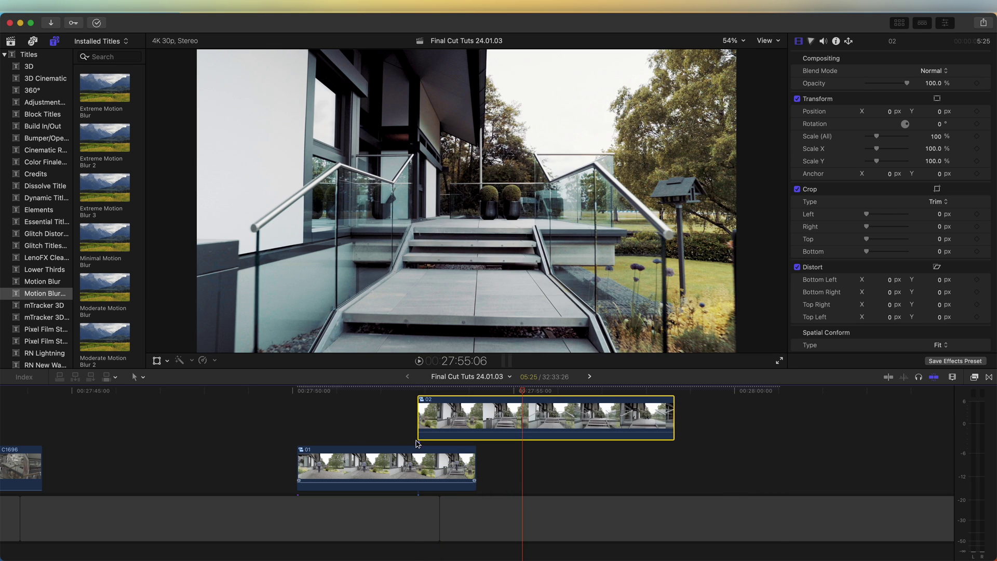
pyautogui.click(419, 389)
pyautogui.press('super+=')
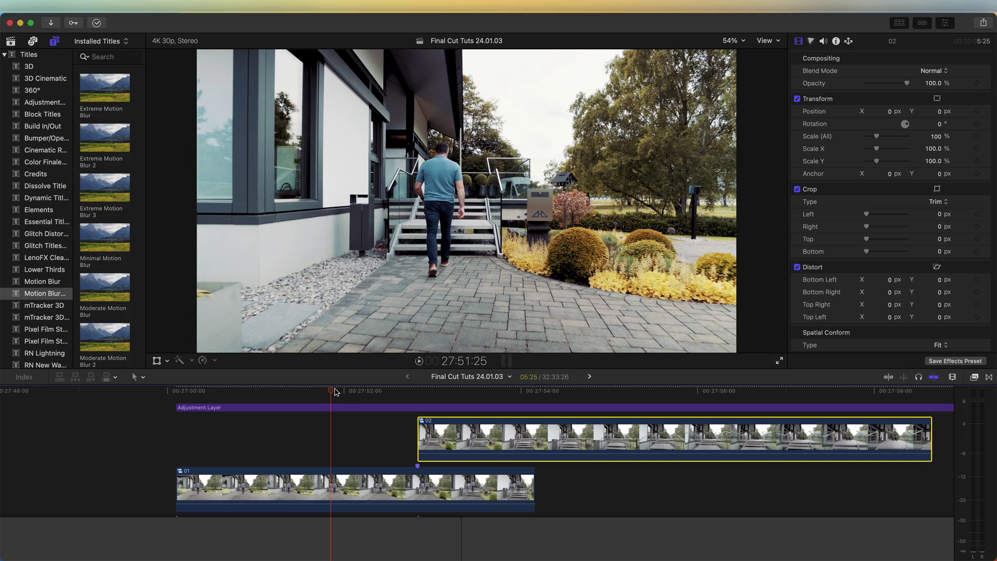
pyautogui.press('space')
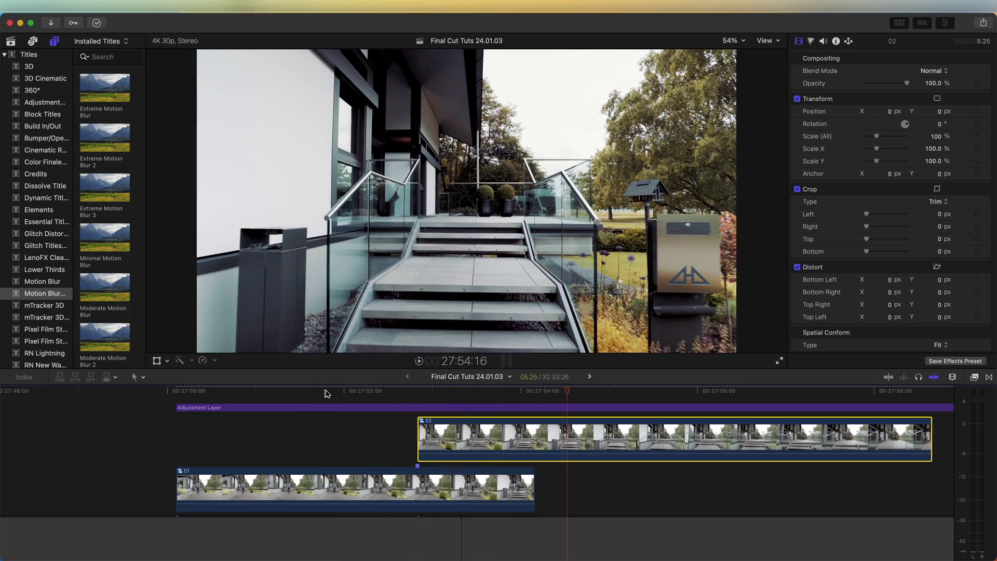
pyautogui.moveTo(330, 393); pyautogui.dragTo(400, 389)
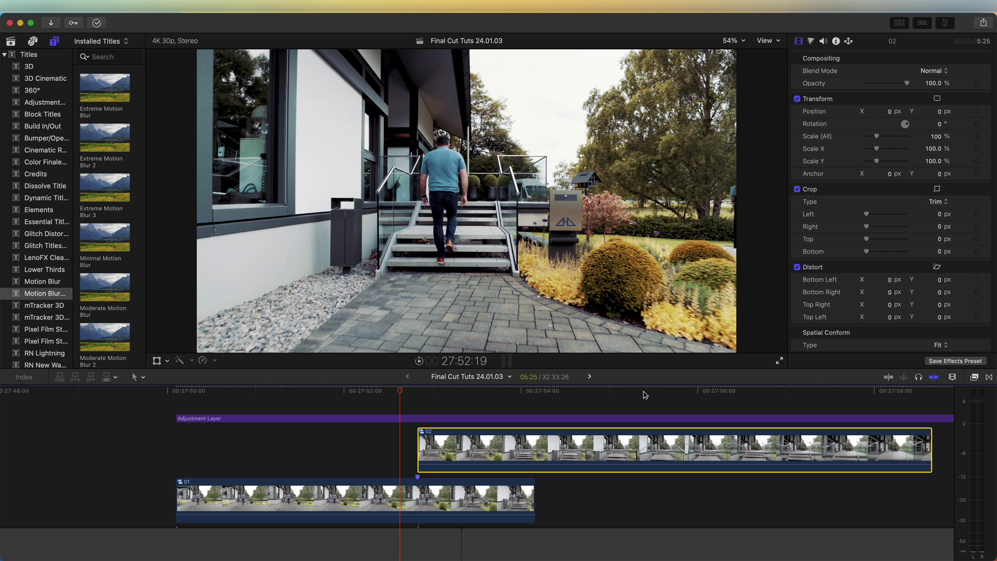
# Apply the Glow Shake transition from RN Shake Transitions to the start of clip 02, with a duration of 18 frames, and preview it
pyautogui.click(989, 377)
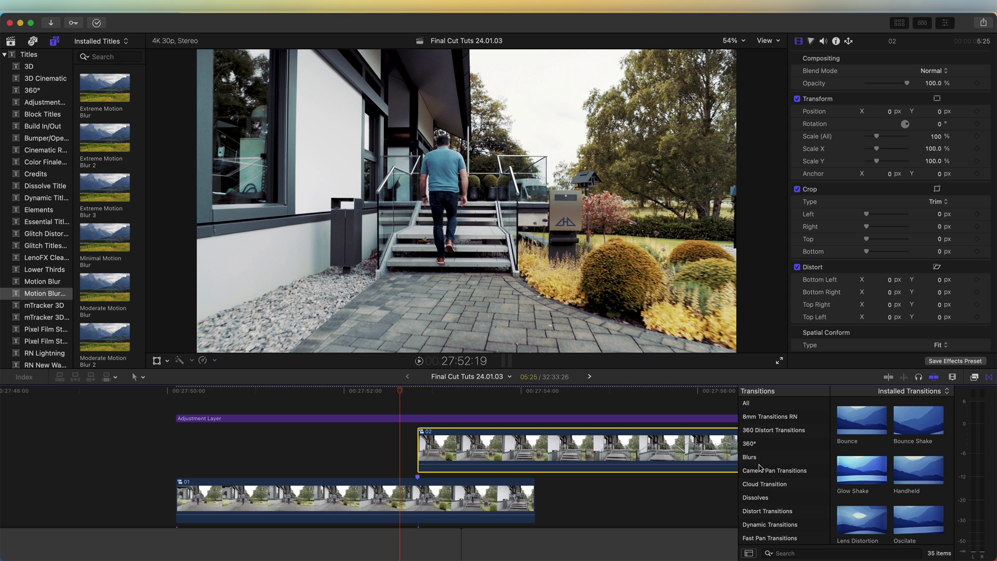
pyautogui.scroll(-10, 759, 467)
pyautogui.click(990, 378)
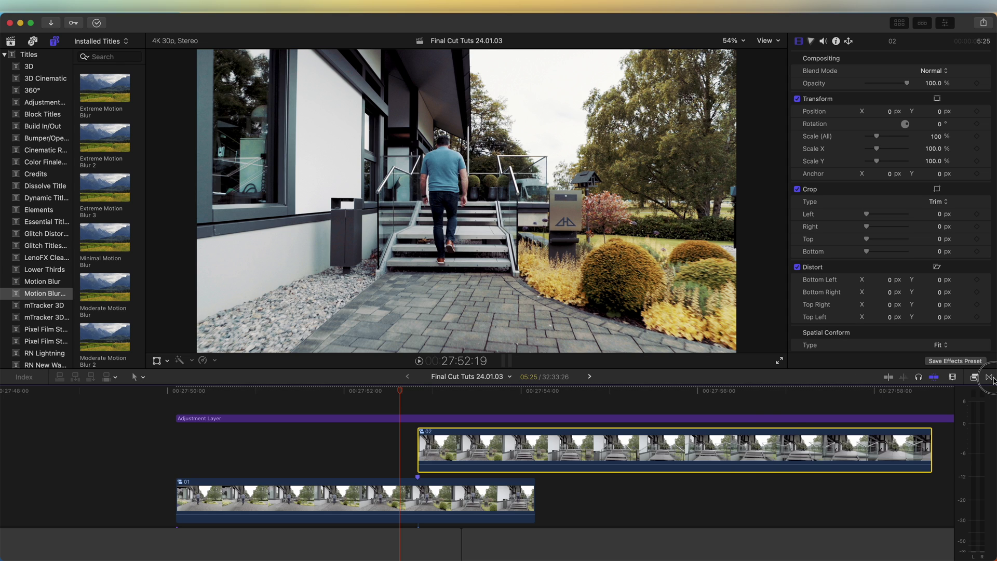
pyautogui.click(989, 378)
pyautogui.click(813, 437)
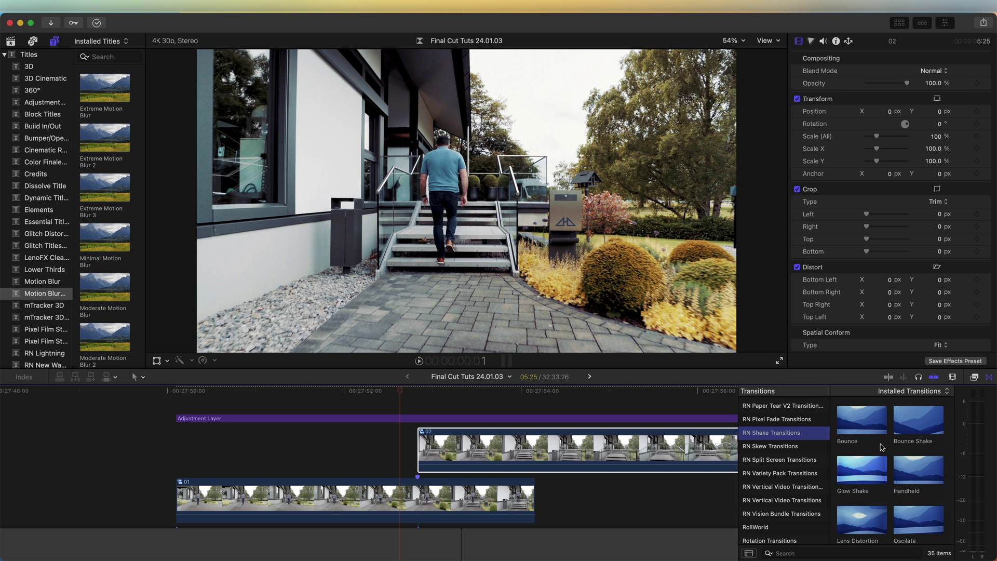
pyautogui.scroll(-1, 881, 447)
pyautogui.moveTo(868, 444); pyautogui.dragTo(438, 443)
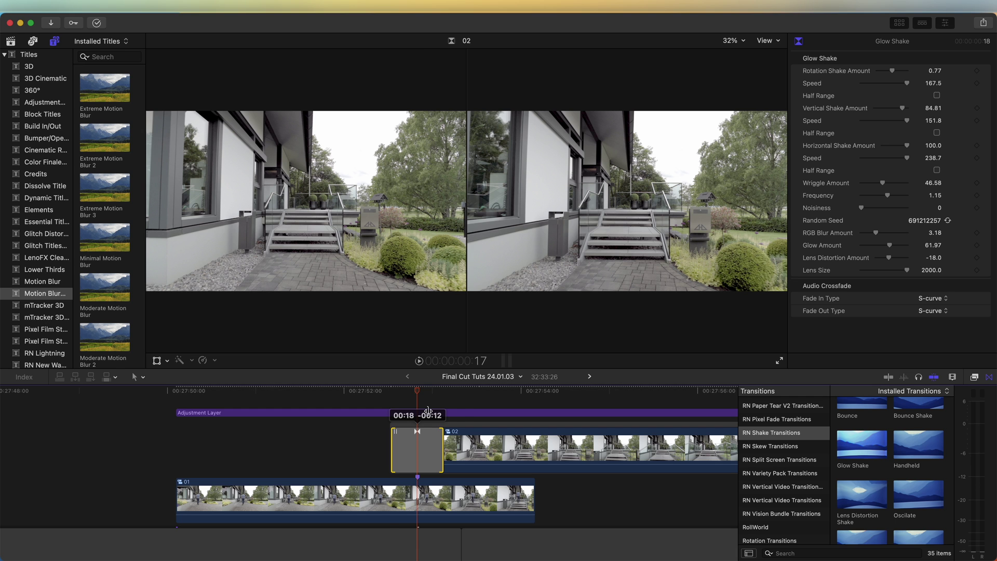
pyautogui.moveTo(428, 411); pyautogui.dragTo(429, 411)
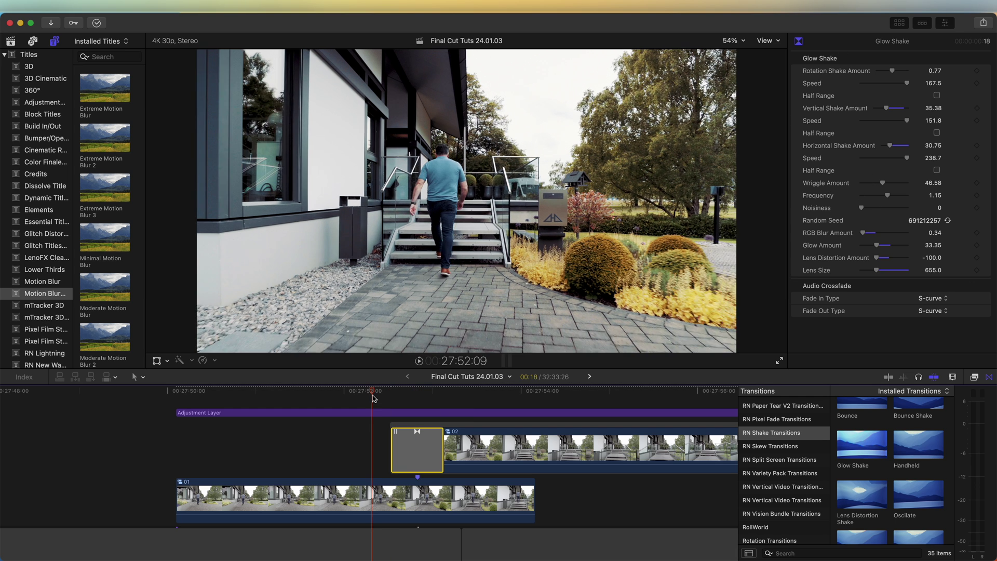
pyautogui.press('space')
pyautogui.click(408, 395)
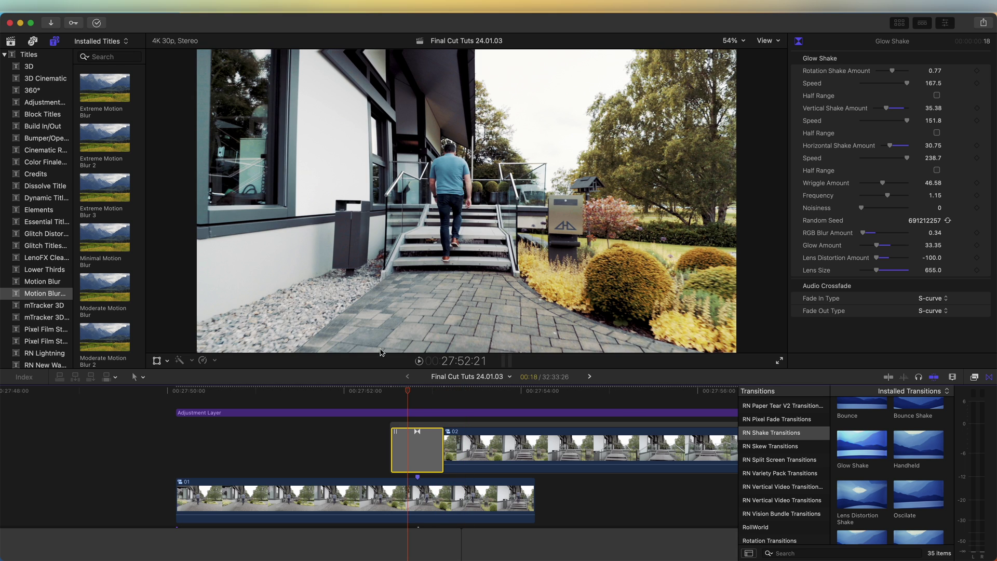
# Place the Moderate Motion Blur 2 title above the Glow Shake transition and shorten it to roughly the transition's length
pyautogui.click(54, 41)
pyautogui.click(53, 42)
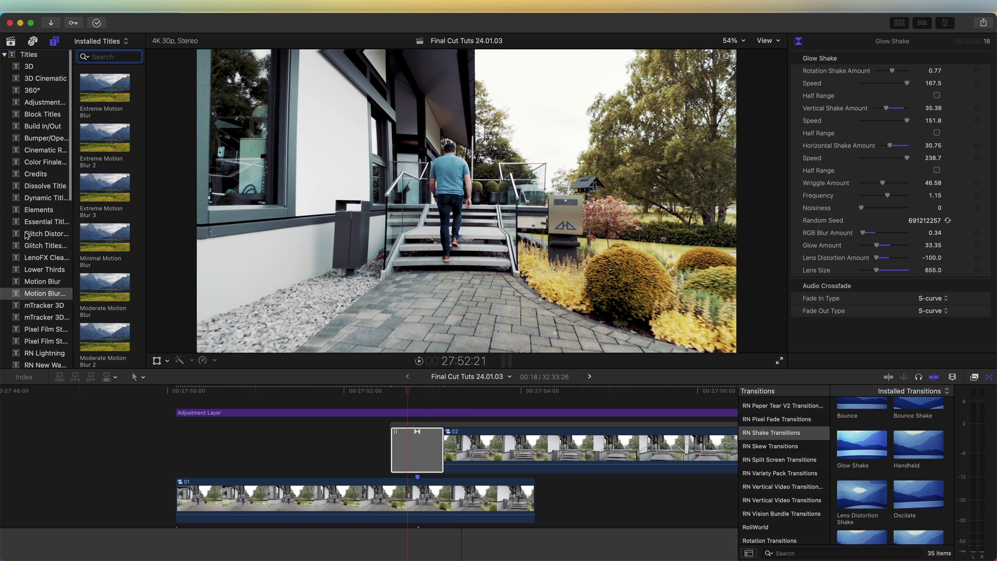
pyautogui.scroll(-1, 45, 258)
pyautogui.scroll(-1, 108, 281)
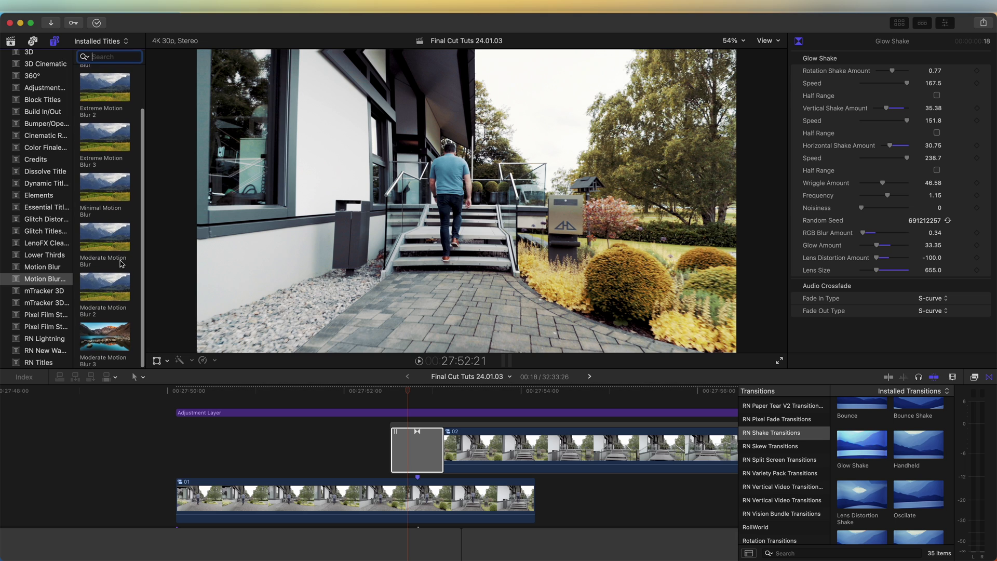
pyautogui.moveTo(107, 327); pyautogui.dragTo(392, 400)
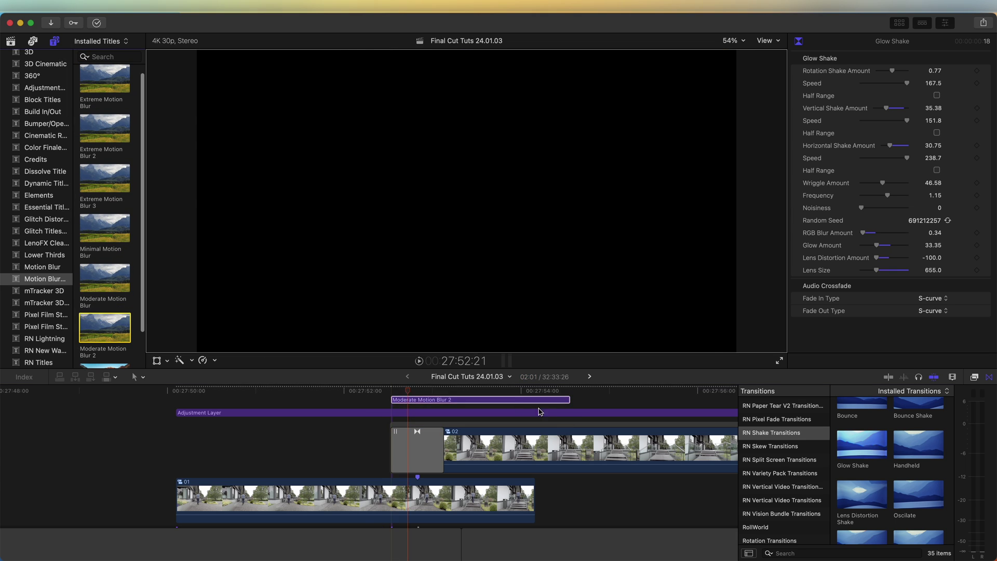
pyautogui.moveTo(569, 402); pyautogui.dragTo(434, 401)
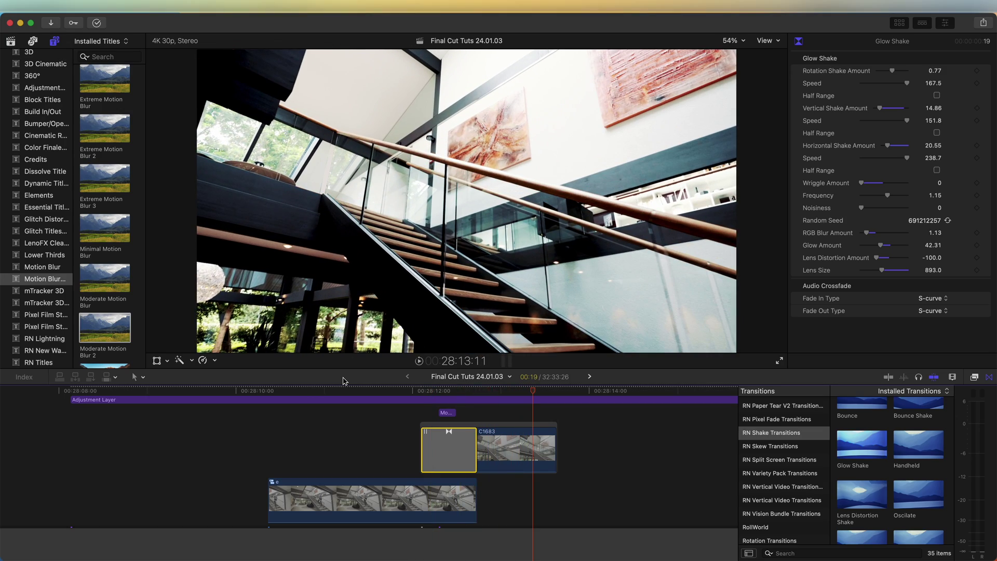
# Preview the staircase transition and duplicate clip e directly above the original
pyautogui.hotkey('shift', '/')
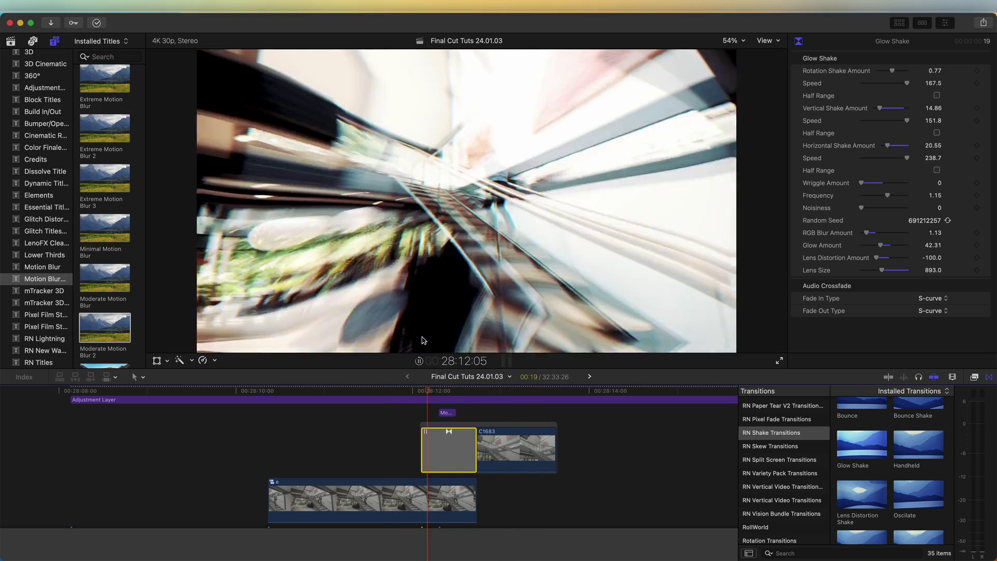
pyautogui.click(381, 507)
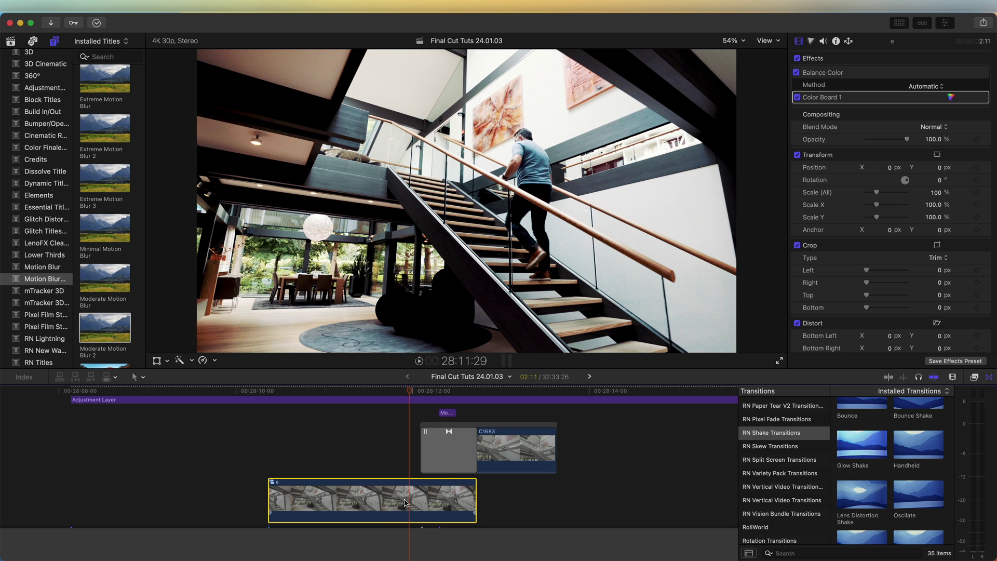
pyautogui.moveTo(405, 503); pyautogui.dragTo(415, 417)
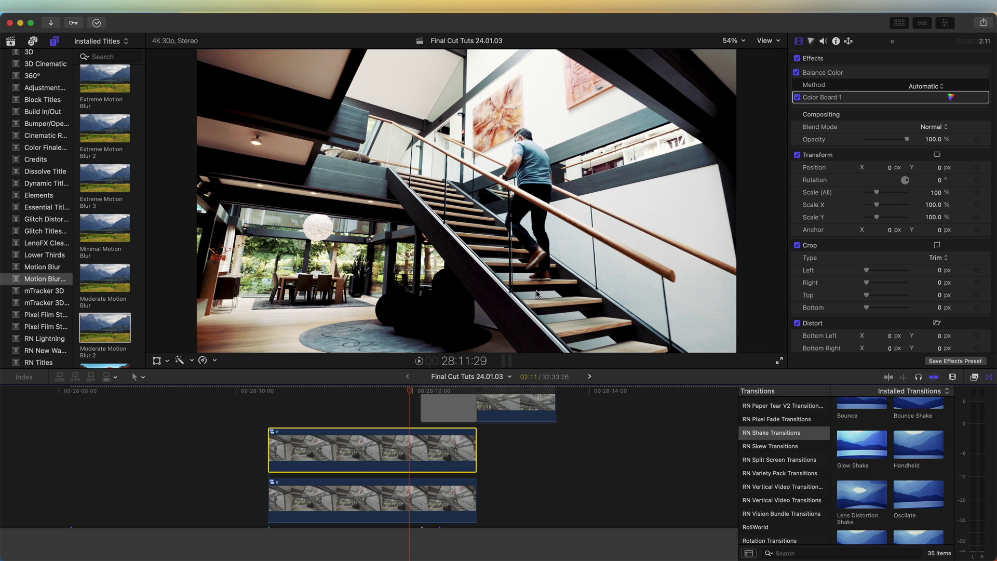
# Apply the mRotoAI effect to the upper copy of the staircase clip
pyautogui.press('super+5')
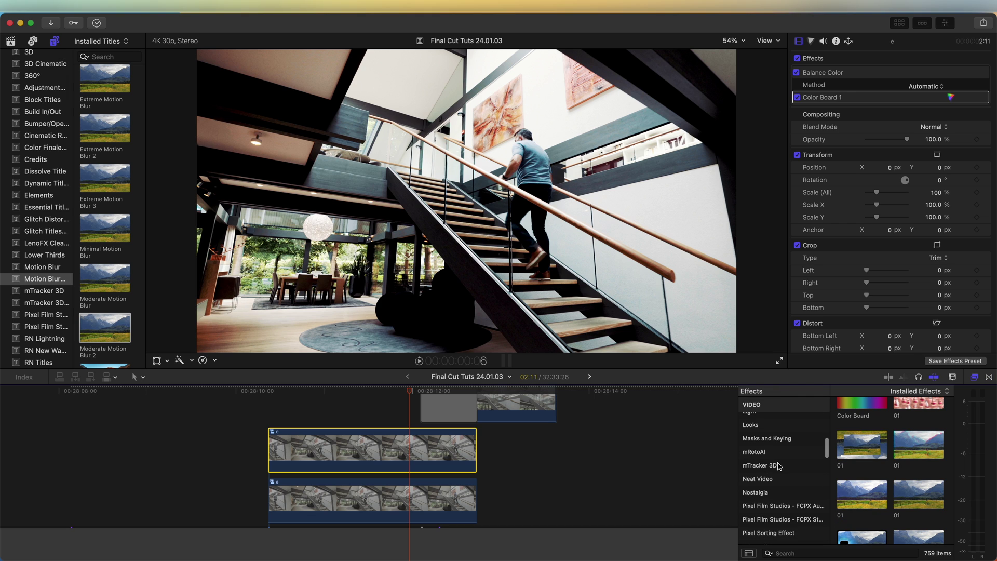
pyautogui.click(763, 451)
pyautogui.moveTo(870, 420); pyautogui.dragTo(415, 445)
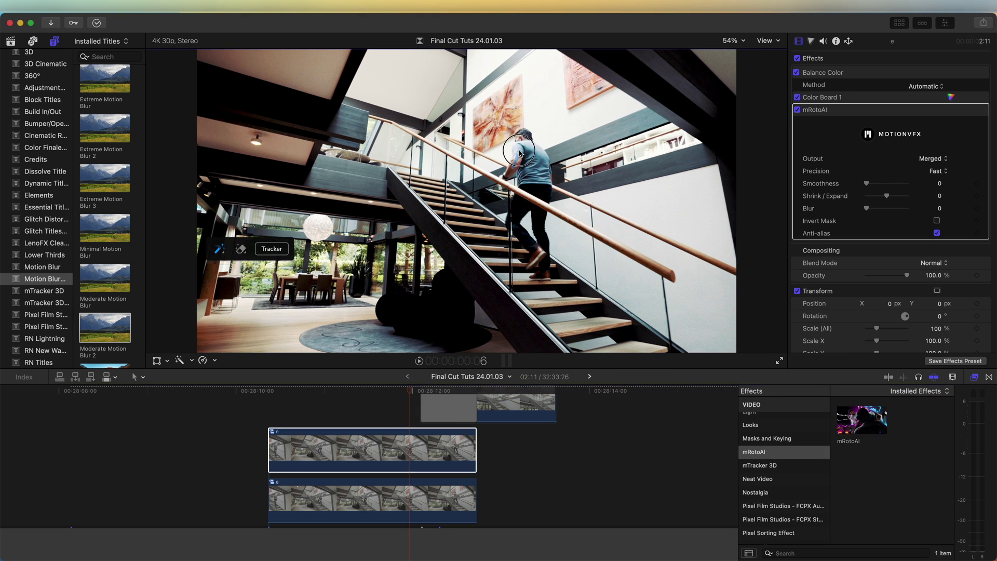
# Mask the man on the stairs with the mRotoAI brush and track the mask forwards through the clip
pyautogui.moveTo(542, 168); pyautogui.dragTo(542, 254)
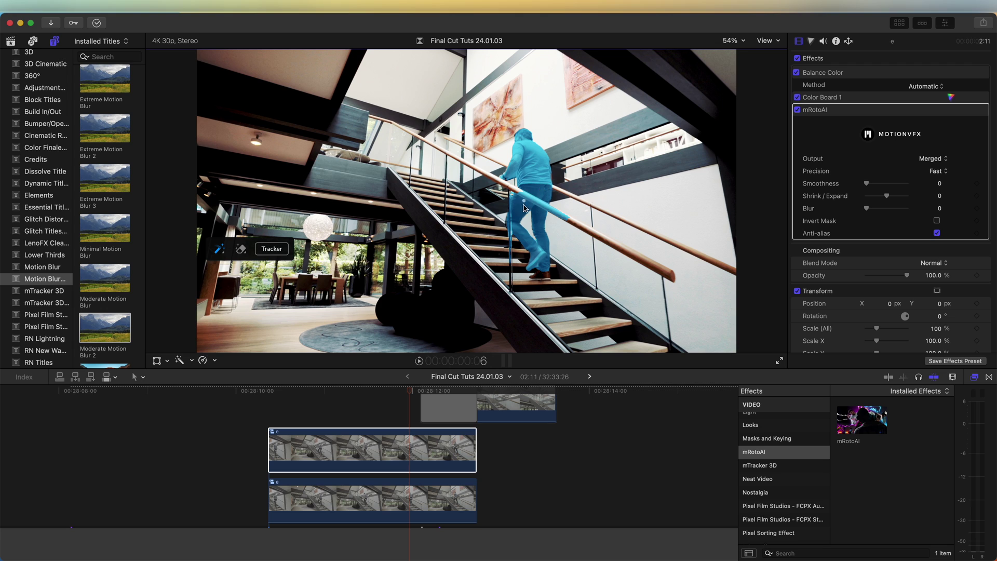
pyautogui.click(272, 249)
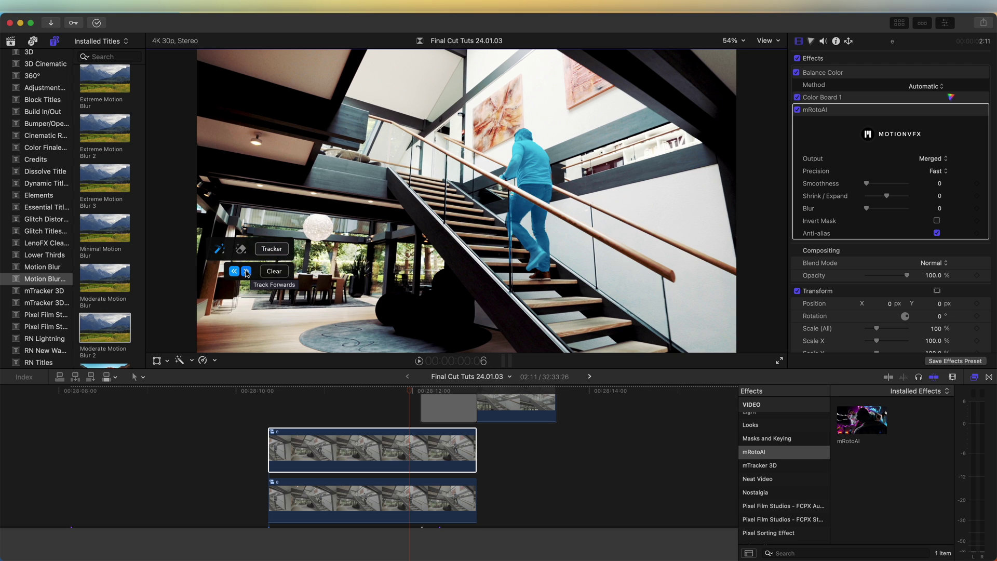
pyautogui.click(246, 272)
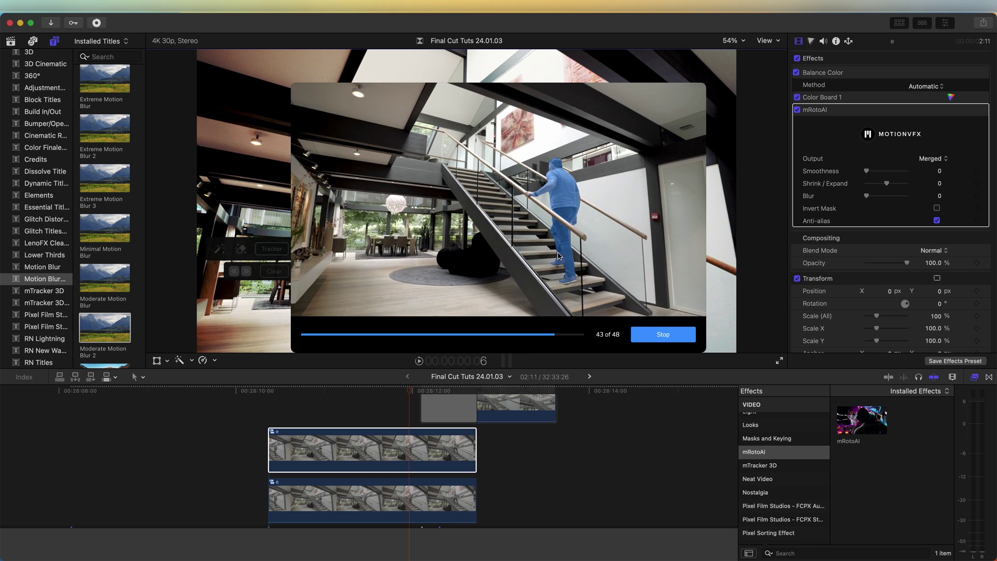
# Set the mRotoAI output to Masked Video and check the isolated man over the frames near the transition
pyautogui.click(931, 160)
pyautogui.click(942, 183)
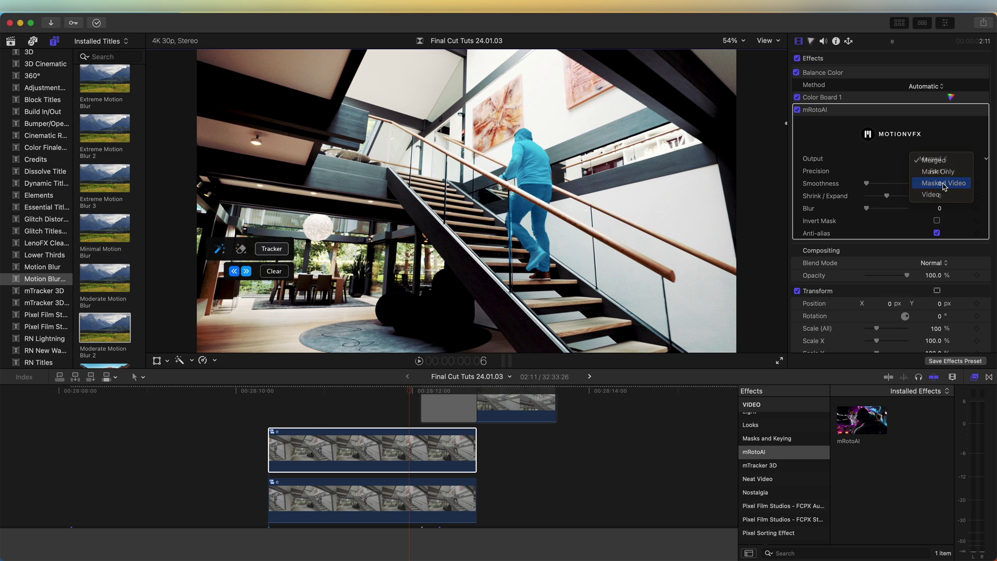
pyautogui.moveTo(396, 389); pyautogui.dragTo(419, 390)
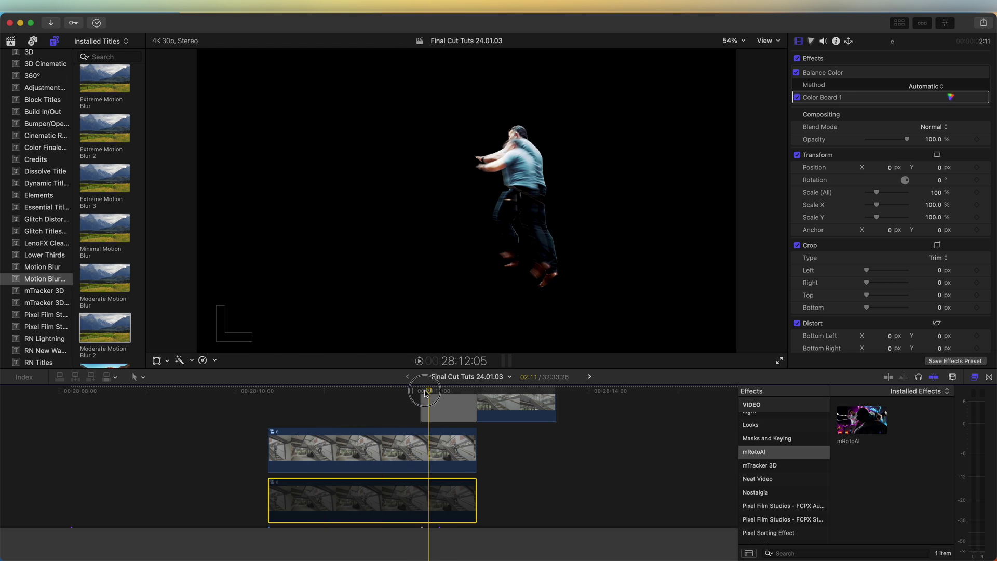
pyautogui.click(408, 449)
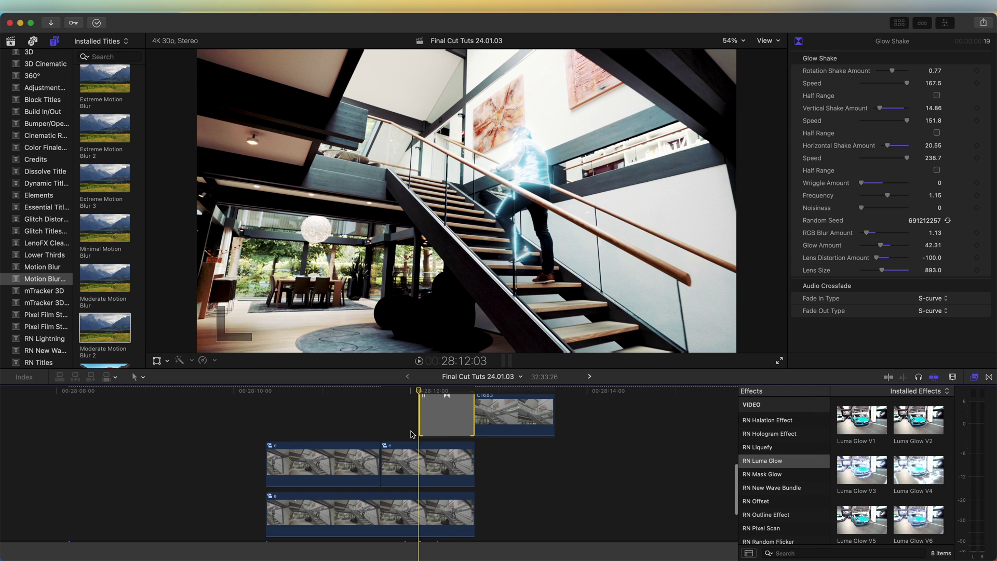
# Place the Short adjustment layer over the staircase transition, starting before the transition and extending past its end
pyautogui.scroll(3, 414, 446)
pyautogui.click(414, 426)
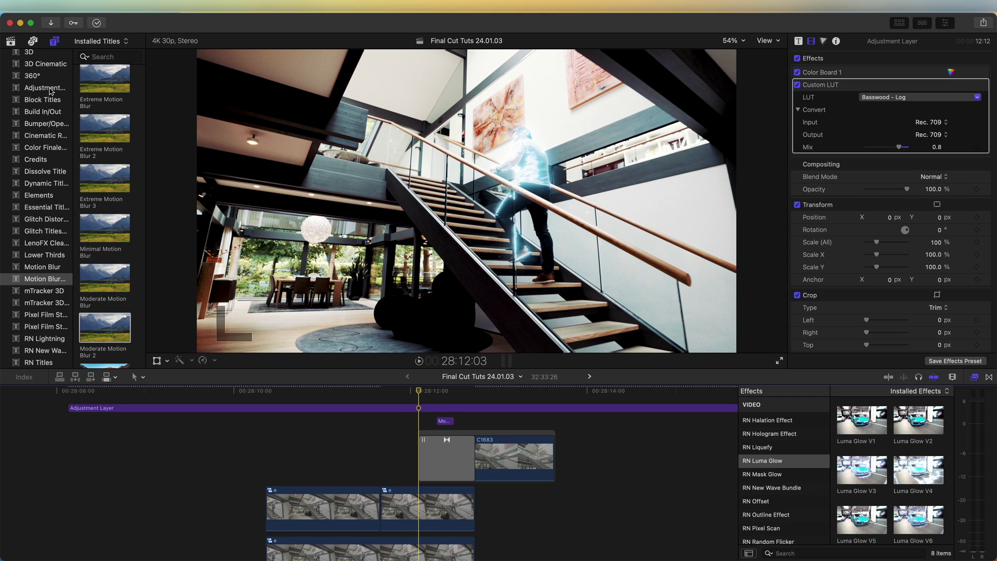
pyautogui.click(32, 88)
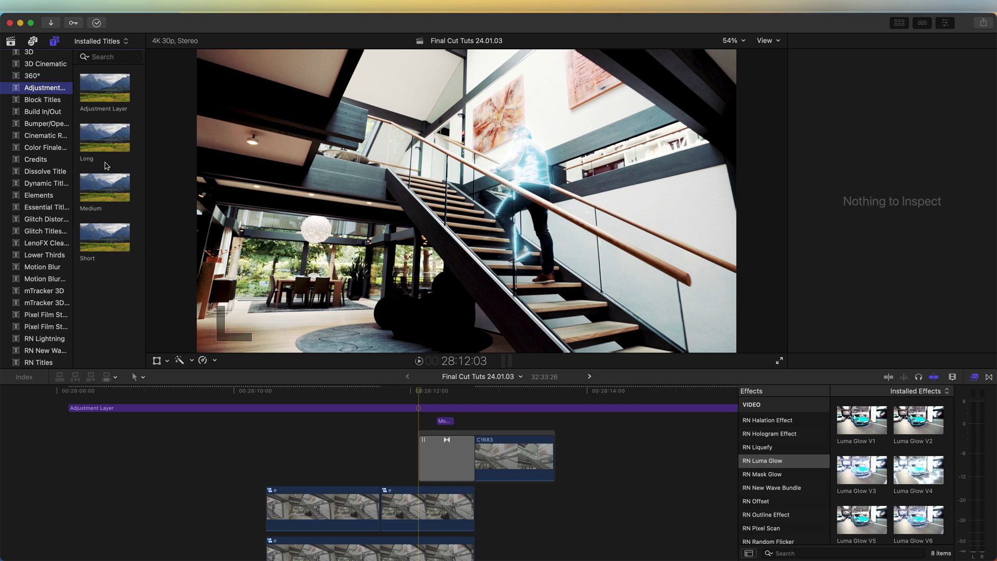
pyautogui.moveTo(105, 237); pyautogui.dragTo(358, 425)
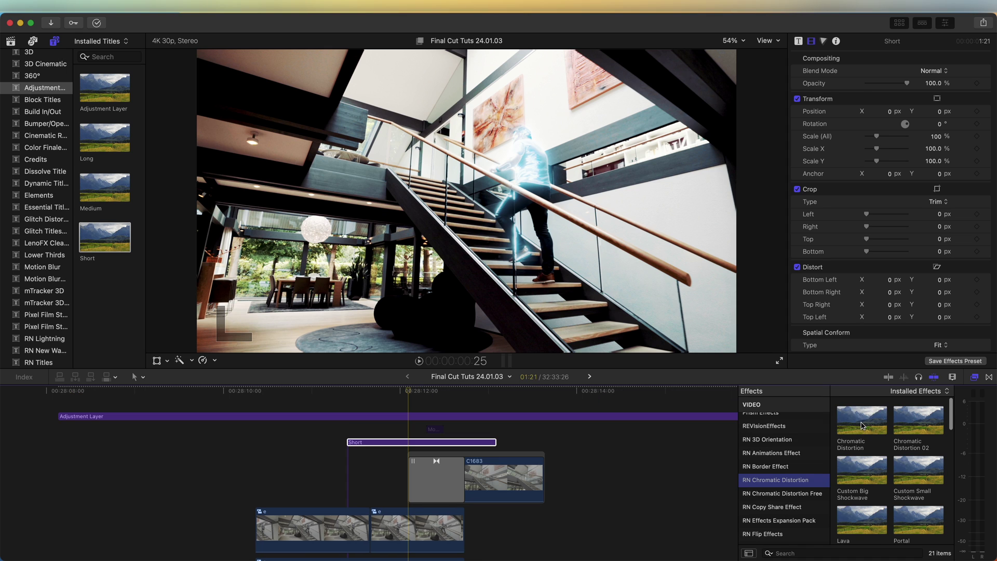
# Apply Chromatic Distortion to the Short adjustment layer and keyframe Distortion Amount from 100 at 28:12:13 down to 0 near the layer's end
pyautogui.moveTo(861, 422); pyautogui.dragTo(410, 444)
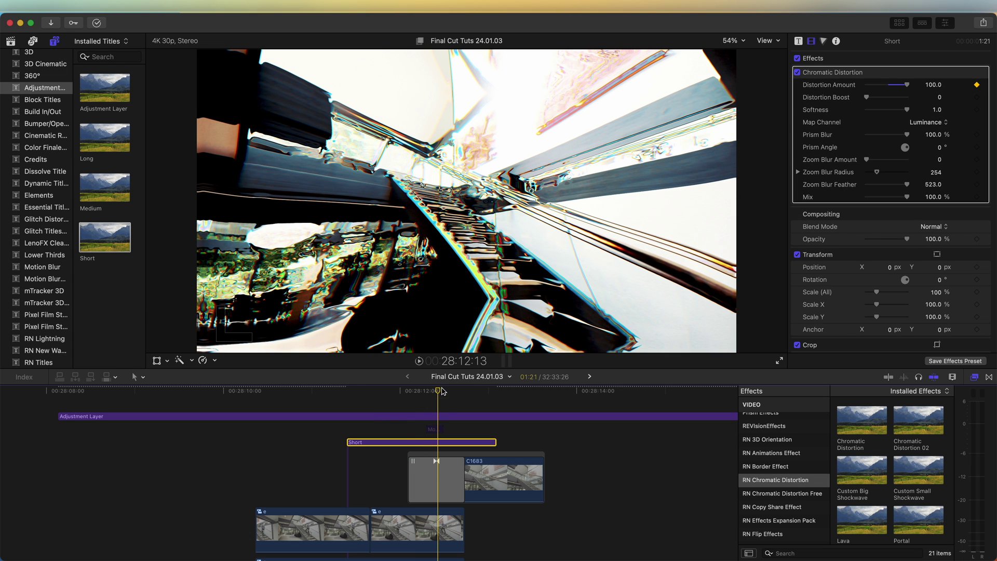
pyautogui.moveTo(442, 391); pyautogui.dragTo(478, 394)
pyautogui.moveTo(906, 85); pyautogui.dragTo(866, 84)
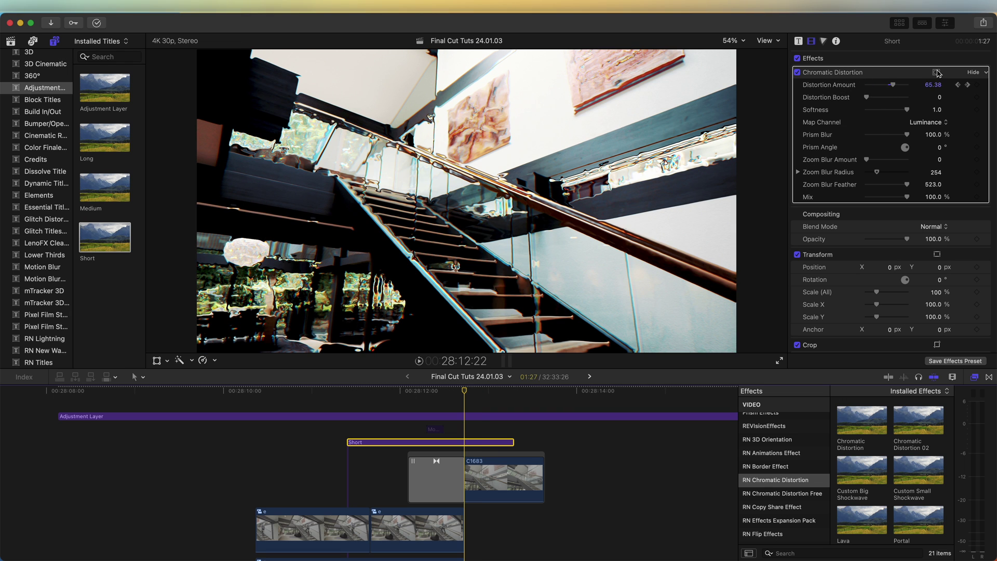
# Add a shape mask to the Chromatic Distortion effect on the Short adjustment layer
pyautogui.click(937, 73)
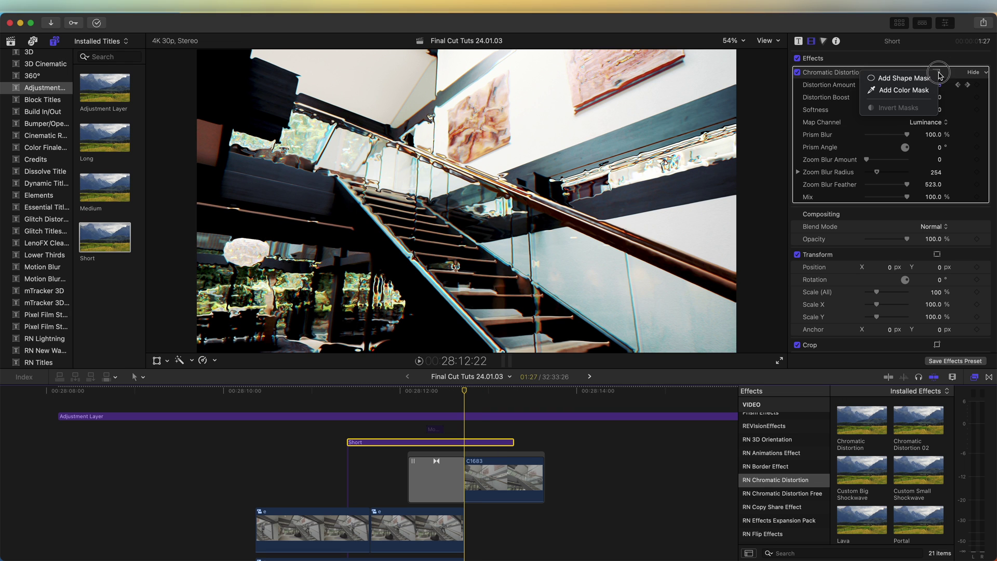
pyautogui.click(898, 79)
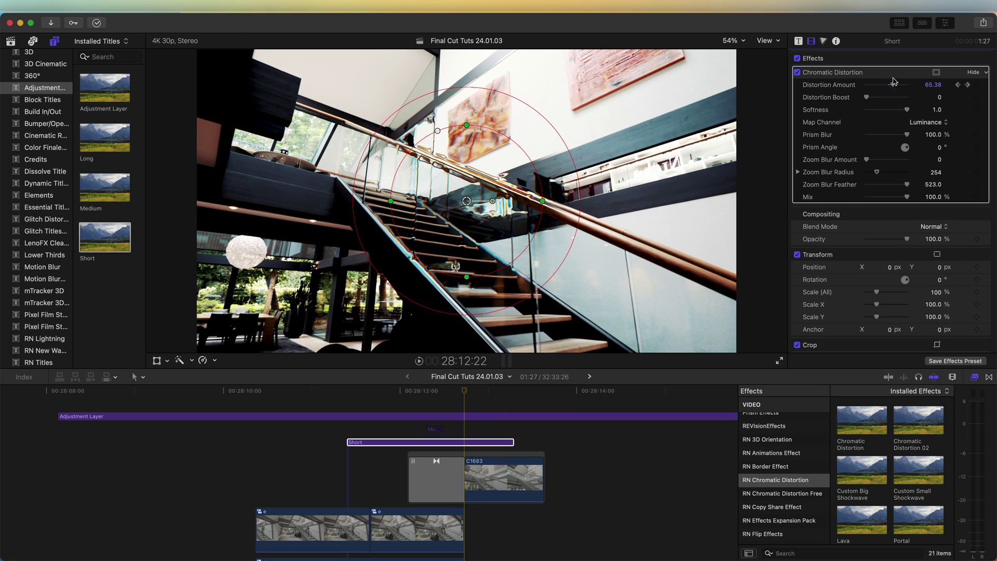
# Add a shape mask to Chromatic Distortion, shift it slightly over the staircase and widen its feathered outer edge
pyautogui.click(937, 72)
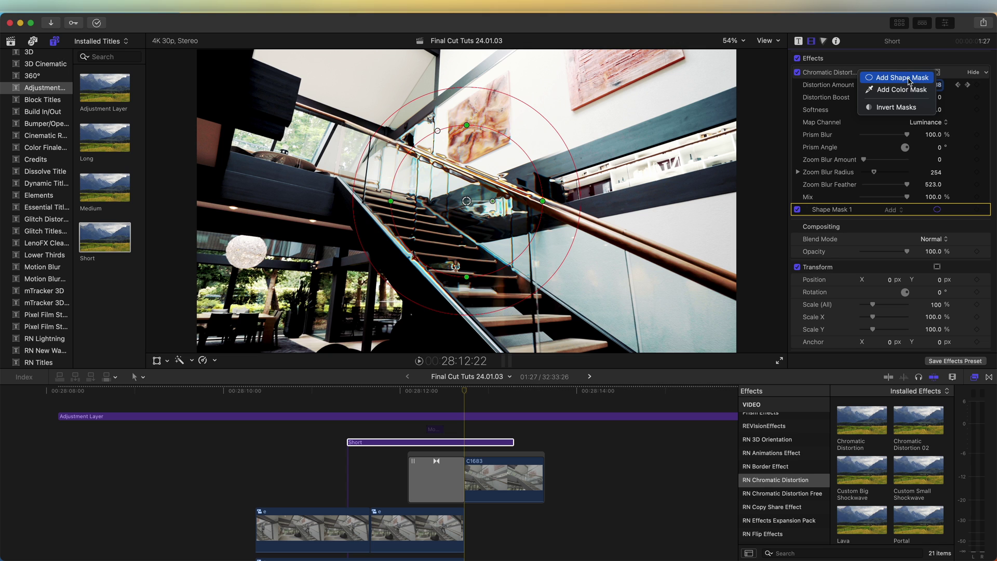
pyautogui.click(945, 75)
pyautogui.moveTo(466, 208); pyautogui.dragTo(460, 202)
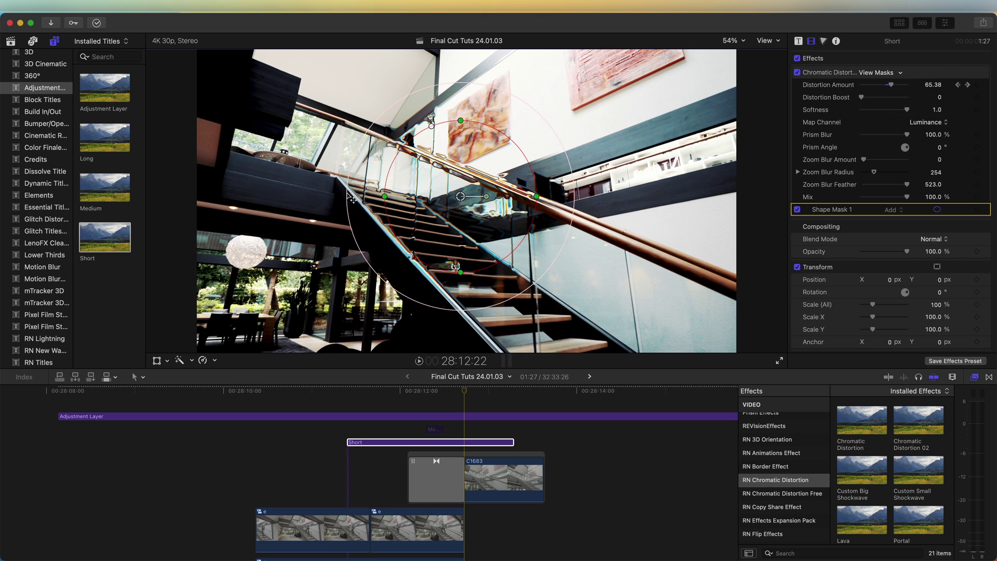
pyautogui.moveTo(353, 199); pyautogui.dragTo(329, 199)
# Duplicate the Short adjustment layer and trim the lower copy to run from 28:12:13 to the end of clip C1683
pyautogui.click(437, 443)
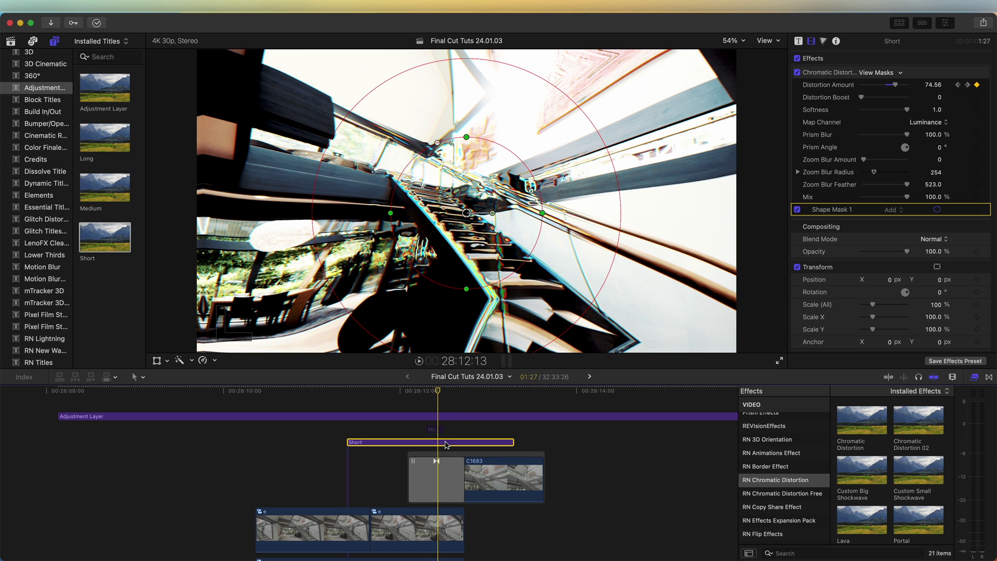
pyautogui.moveTo(444, 442)
pyautogui.mouseDown()
pyautogui.moveTo(445, 431)
pyautogui.moveTo(448, 439)
pyautogui.mouseUp()
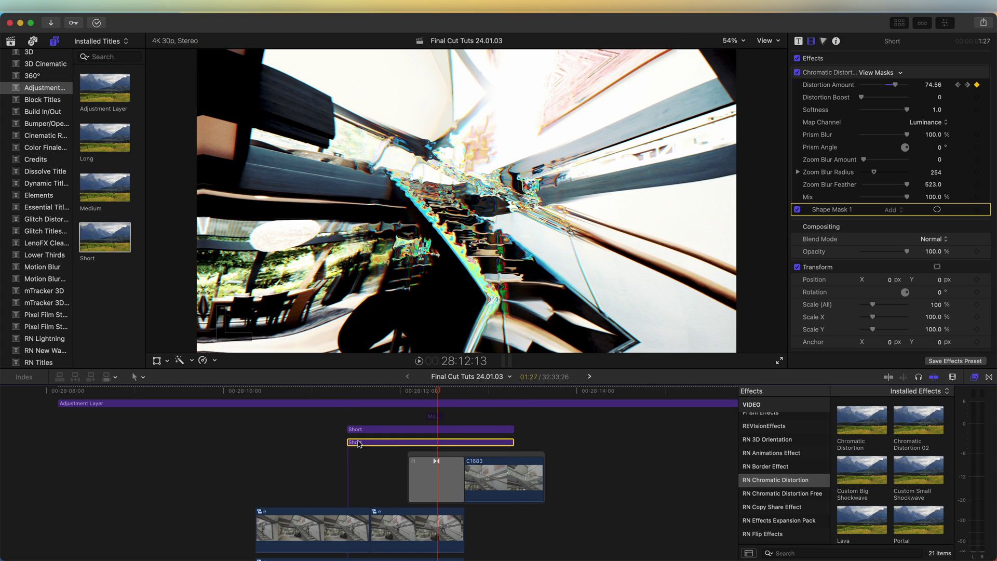
pyautogui.moveTo(350, 442); pyautogui.dragTo(438, 441)
pyautogui.moveTo(513, 442); pyautogui.dragTo(543, 442)
# Apply Pulse to the lower Short layer with Speed 209 and keyframe its Distortion from 200 down to 0 at 28:13:10
pyautogui.click(506, 444)
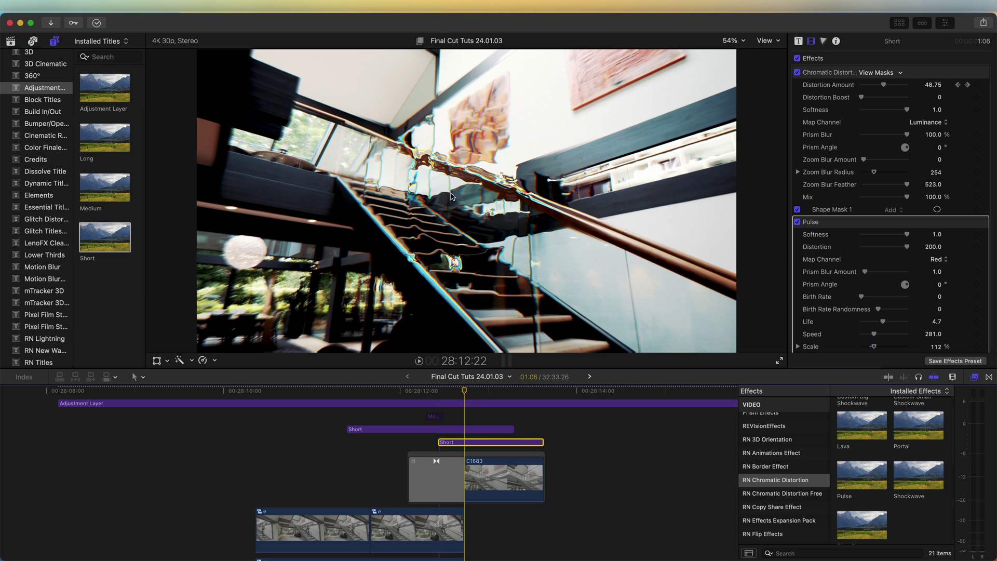
pyautogui.press('space')
pyautogui.moveTo(906, 247); pyautogui.dragTo(854, 251)
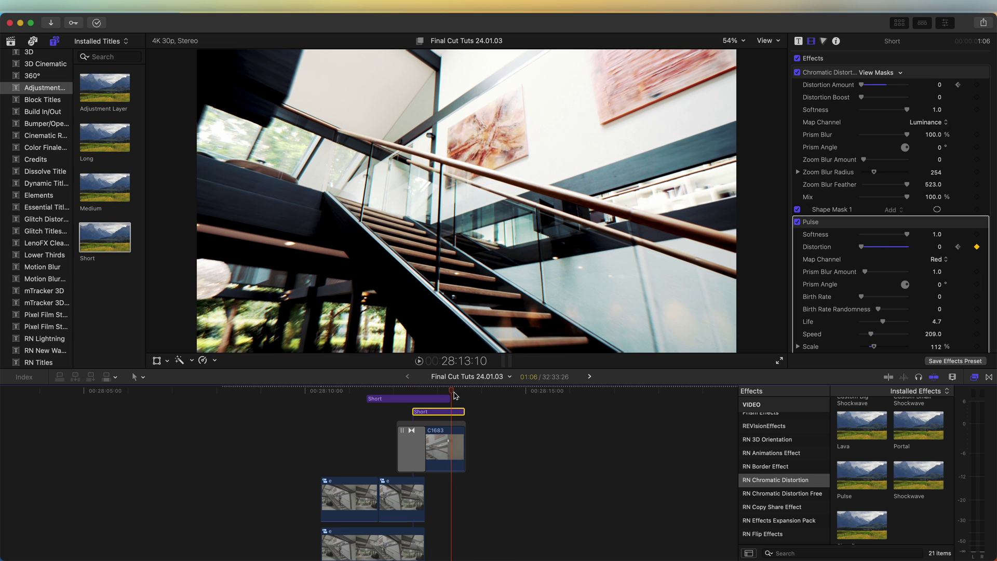
pyautogui.moveTo(445, 395); pyautogui.dragTo(429, 399)
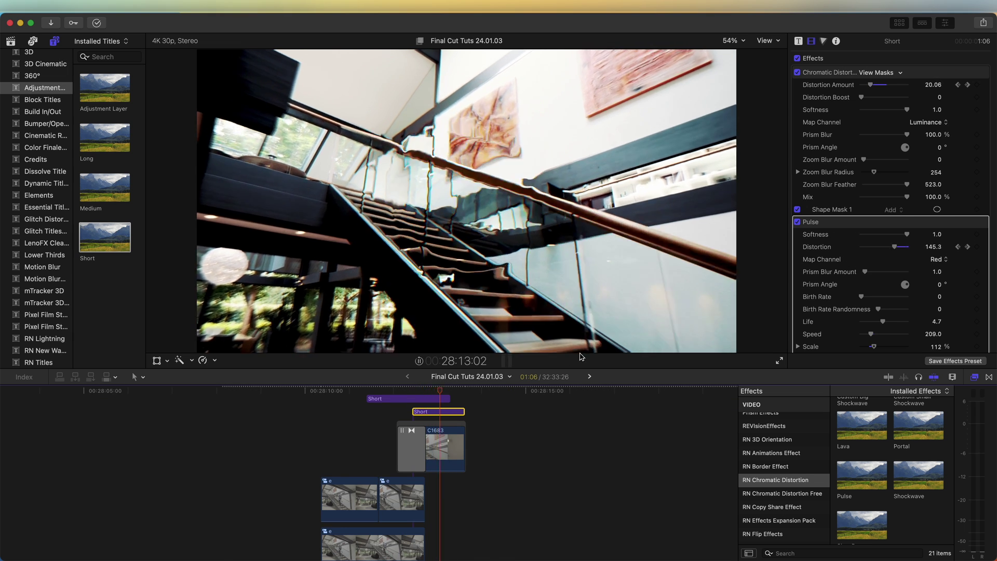